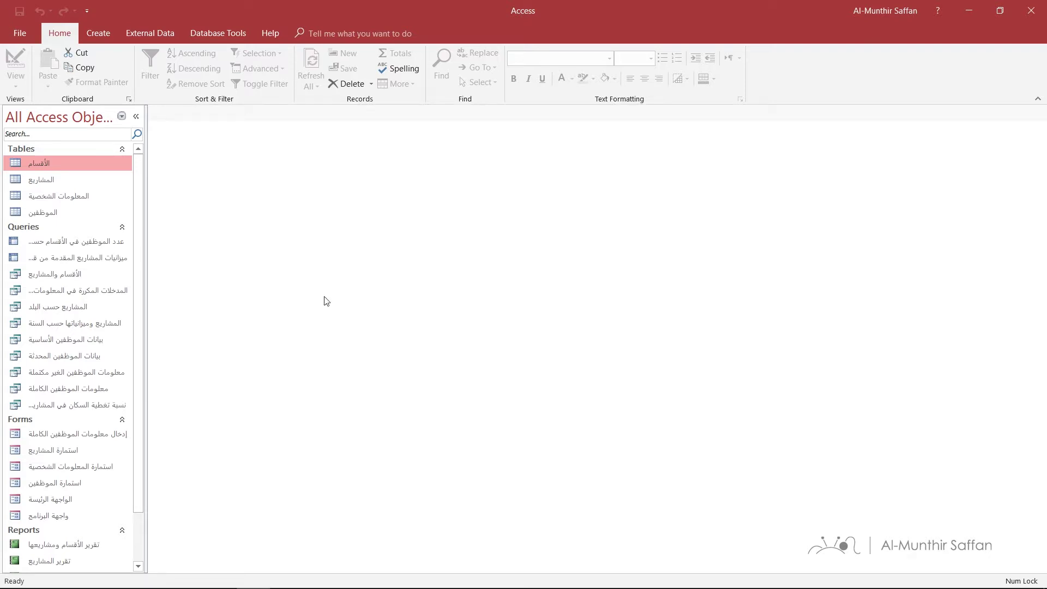
Open the query عدد الموظفين في الأقسام حسب طبيعة العمل and set up its Excel export in the Excel Workbook (*.xlsx) format.
double_click(76, 245)
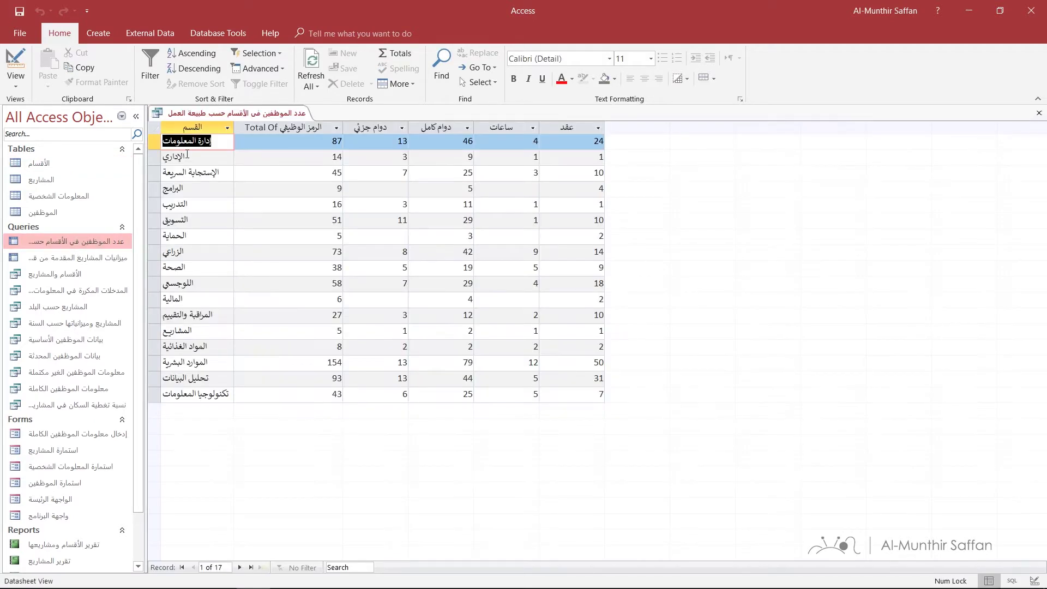
left_click(150, 33)
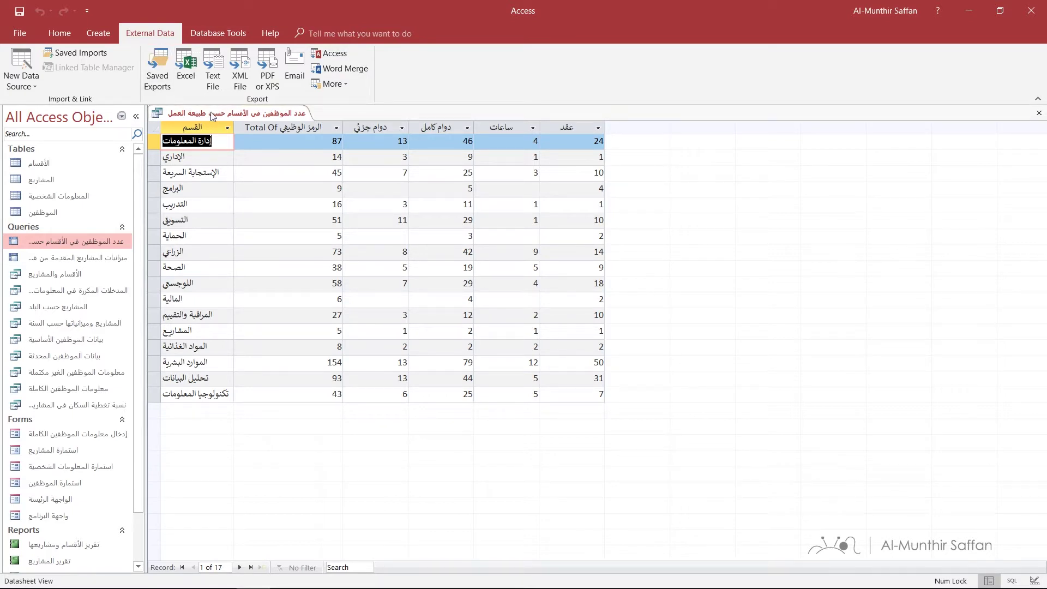
left_click(183, 66)
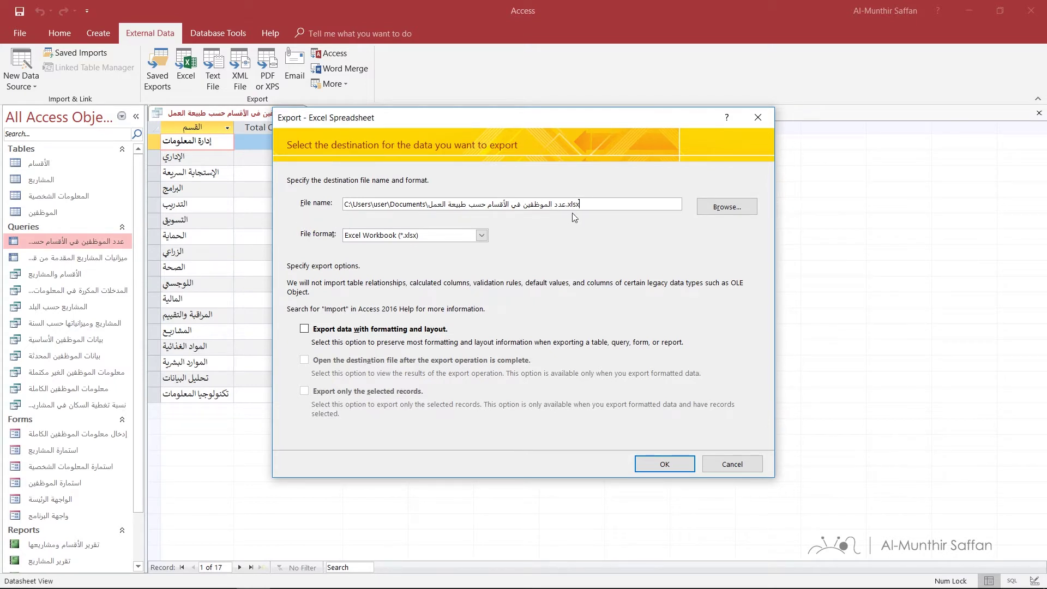
left_click(728, 210)
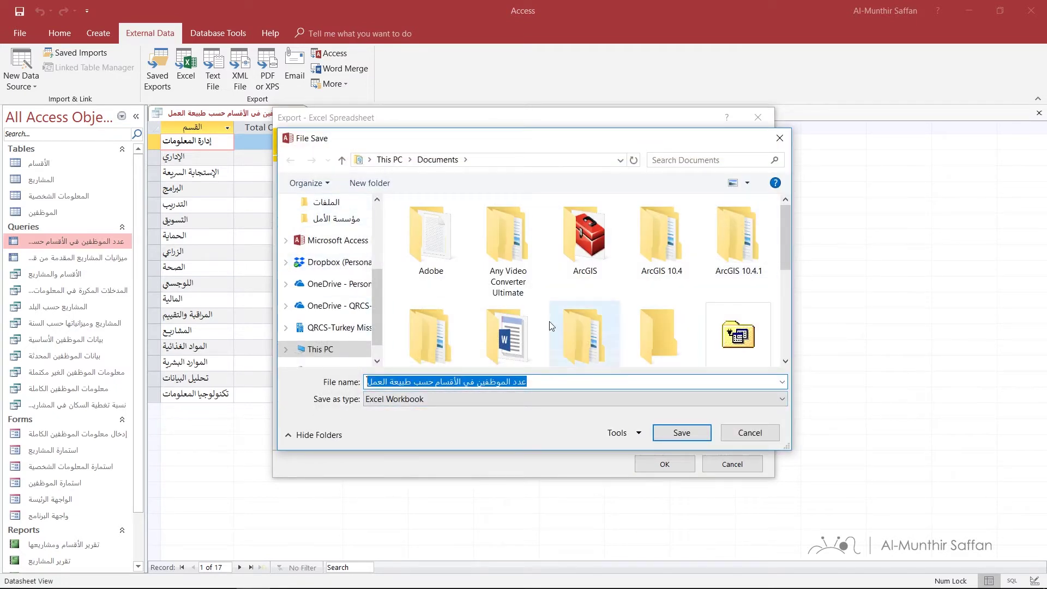
left_click(731, 439)
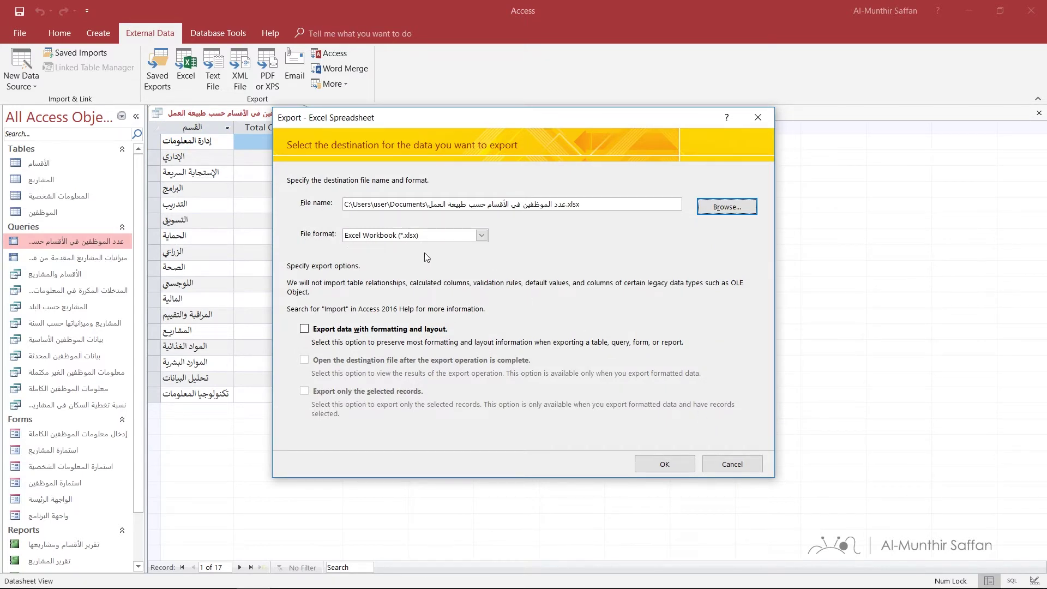
left_click(441, 236)
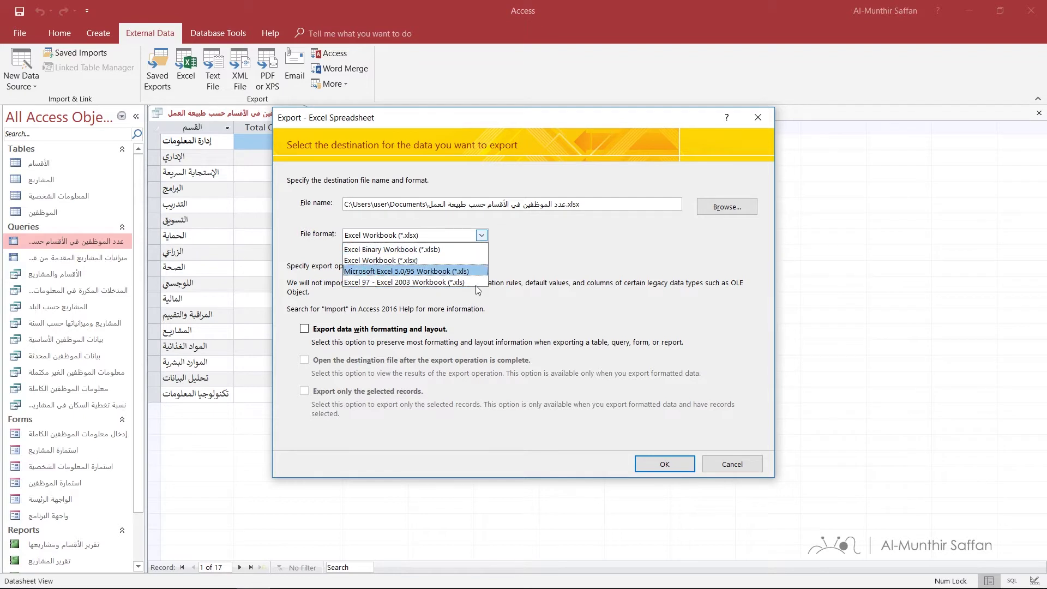
left_click(515, 304)
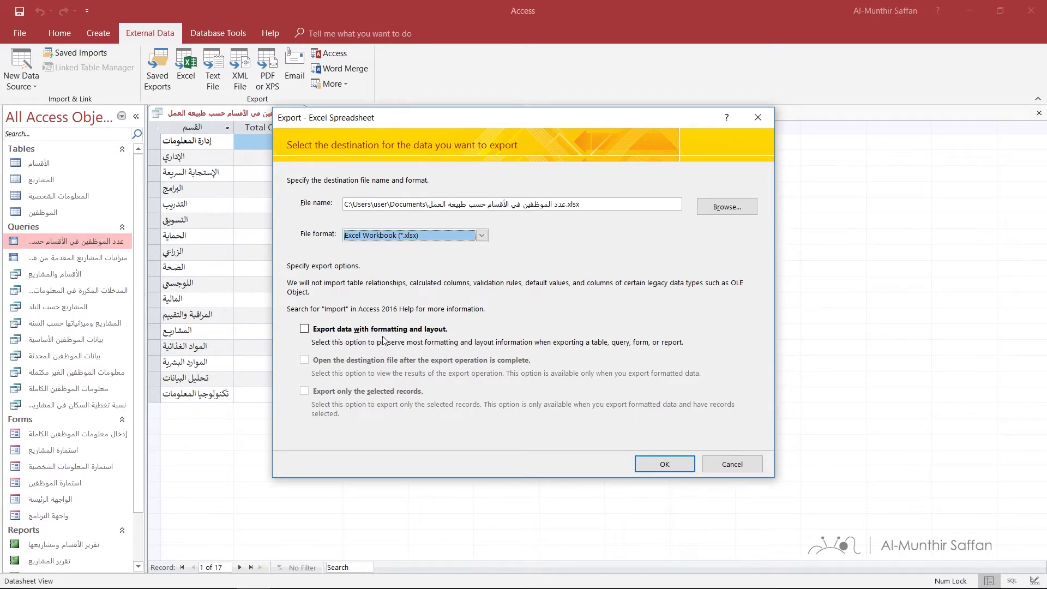
Export the query with formatting and layout, opening the destination file on completion, and close the resulting workbook.
left_click(305, 329)
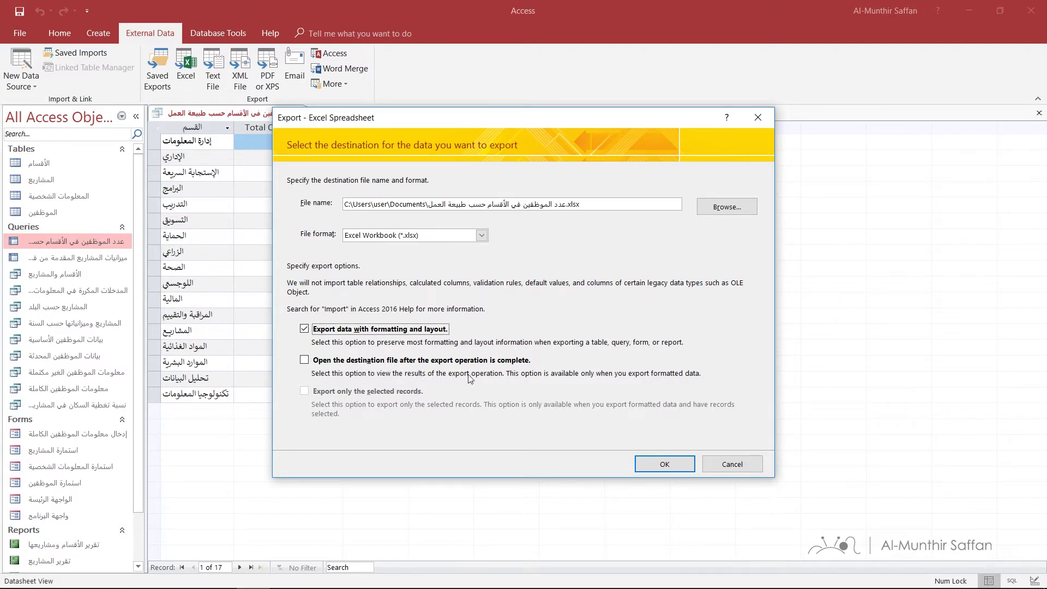
left_click(303, 361)
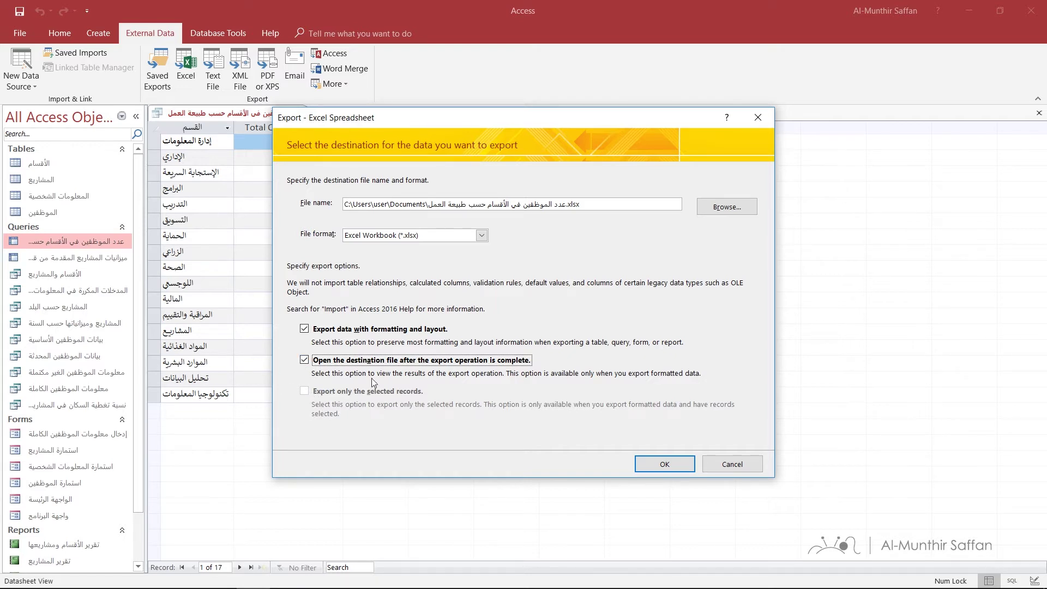
left_click(658, 463)
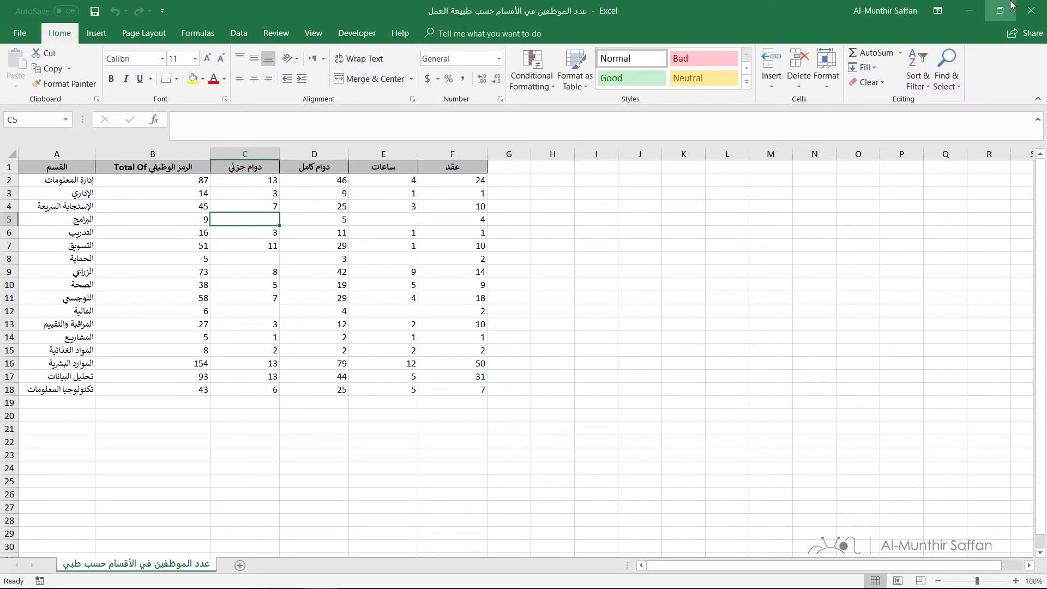
left_click(1029, 9)
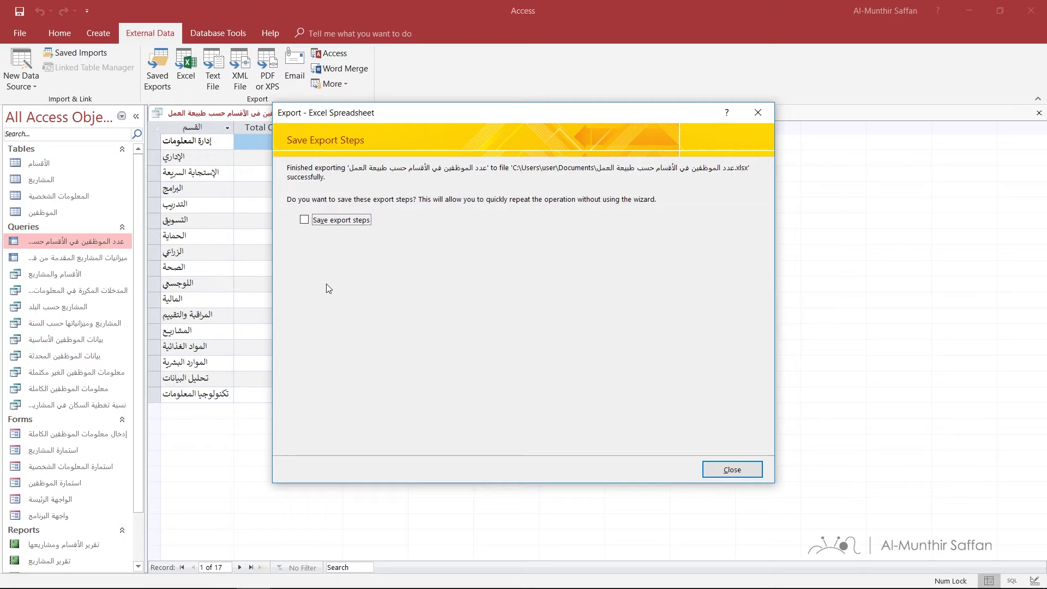
Save the export steps under the name التقرير الشهري للموظفين.
left_click(304, 220)
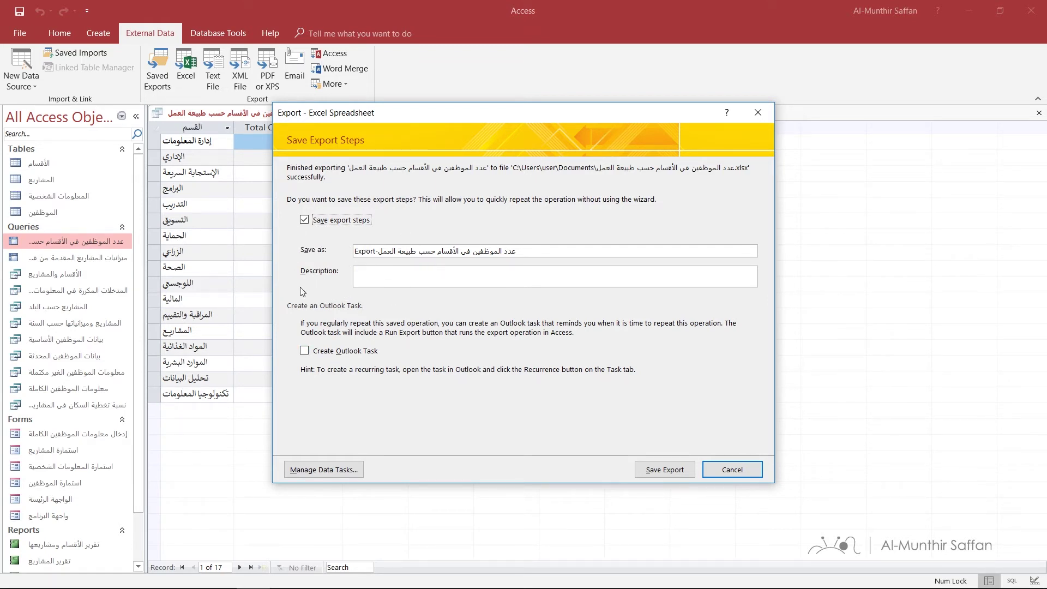
triple_click(522, 250)
type("التقرير الشه")
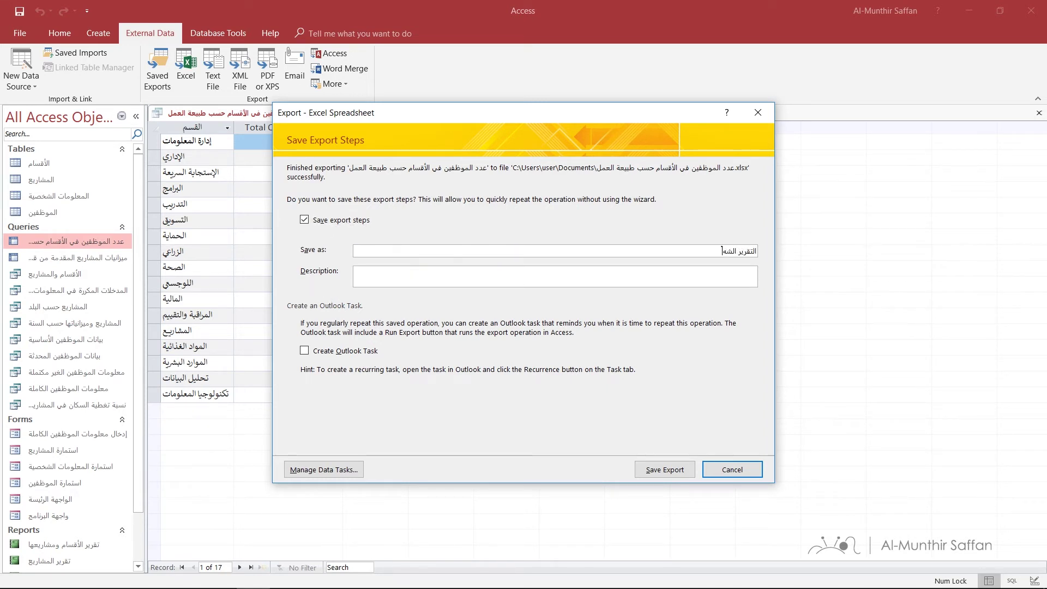
type("ري للموظفين")
left_click(662, 474)
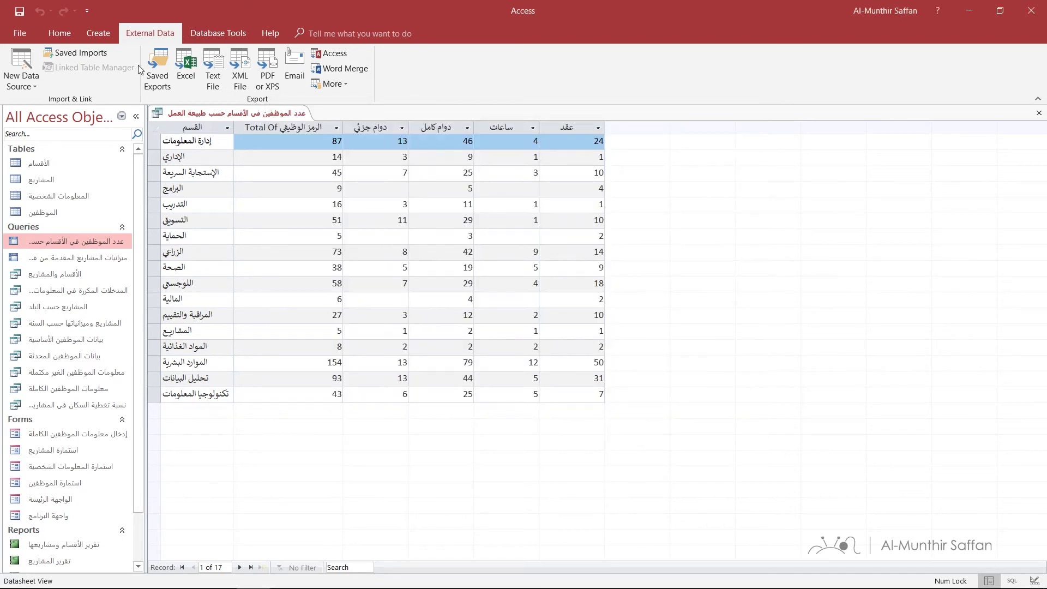
Run the saved export التقرير الشهري للموظفين, update the existing Excel file, and close the opened workbook and the saved exports.
left_click(159, 59)
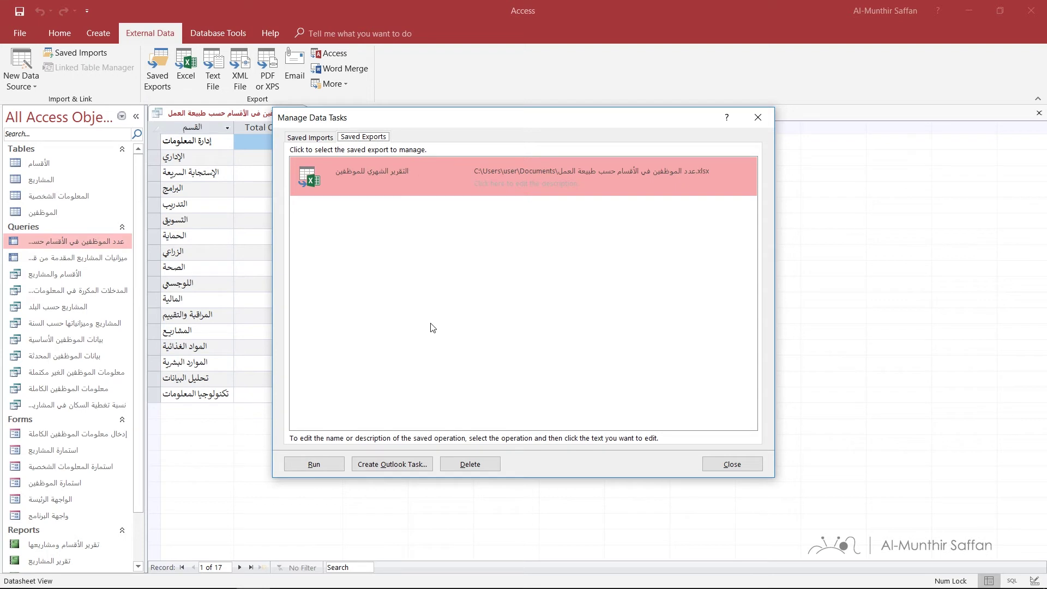
left_click(464, 245)
left_click(335, 466)
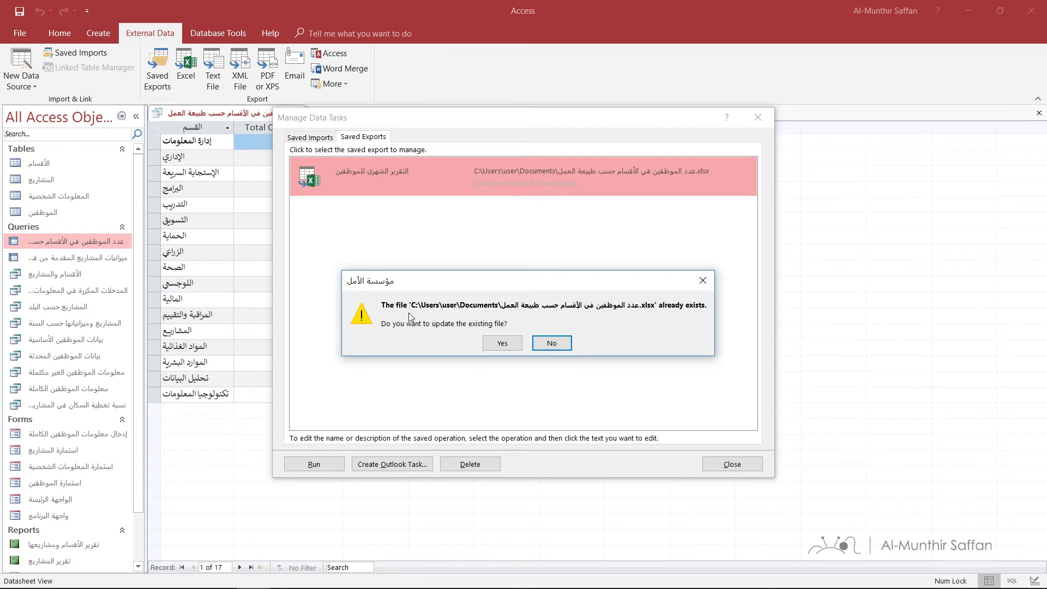
left_click(502, 344)
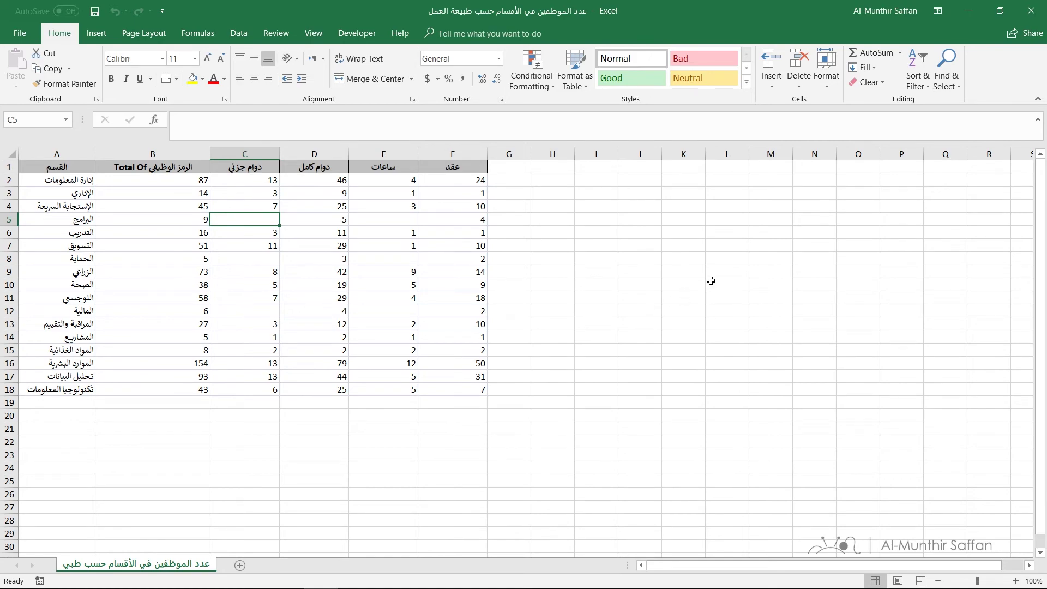
left_click(1030, 10)
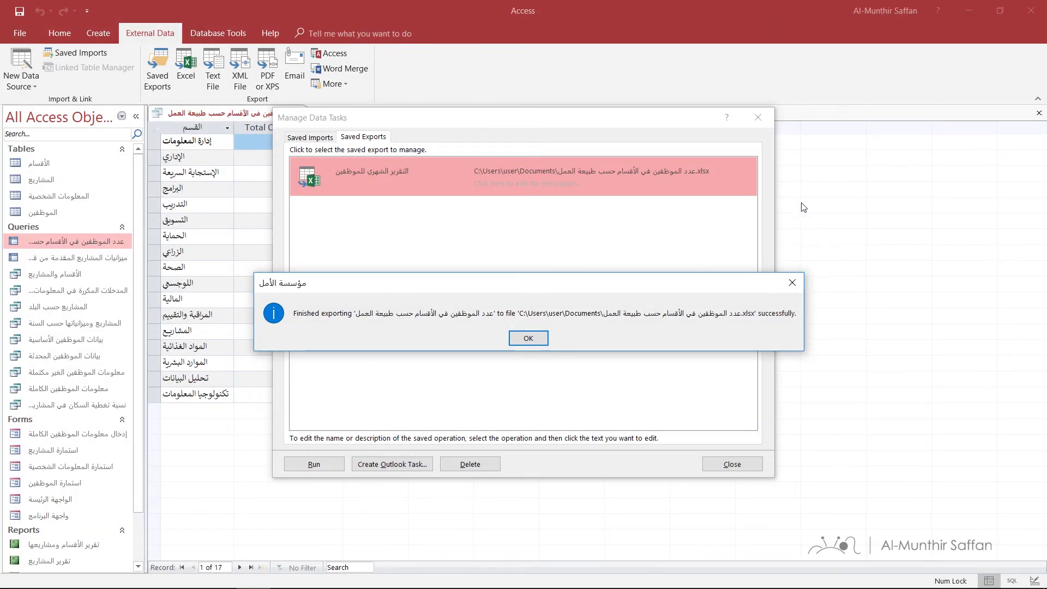
key("Return")
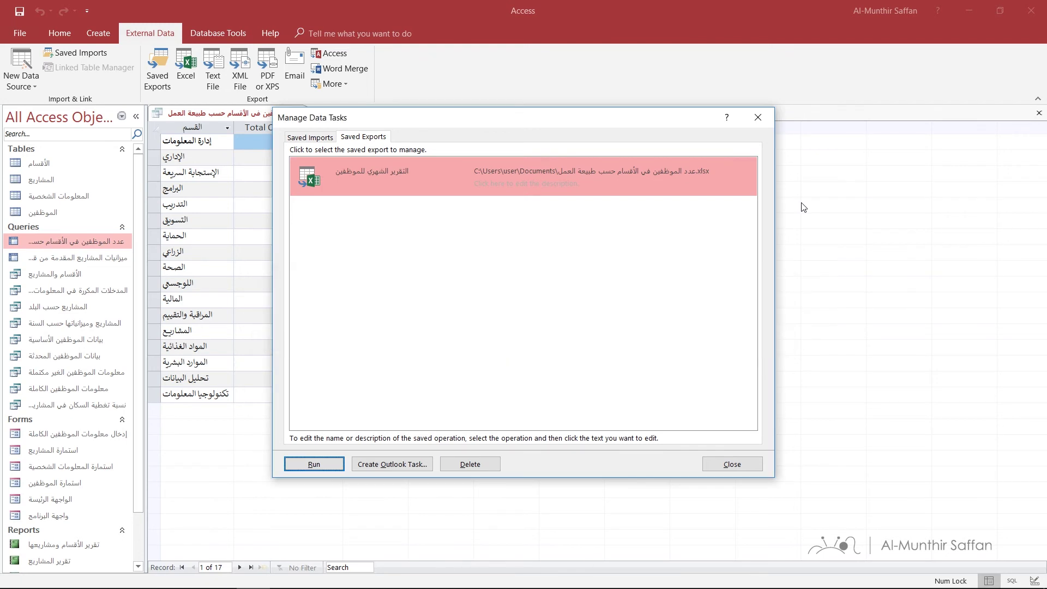
key("Escape")
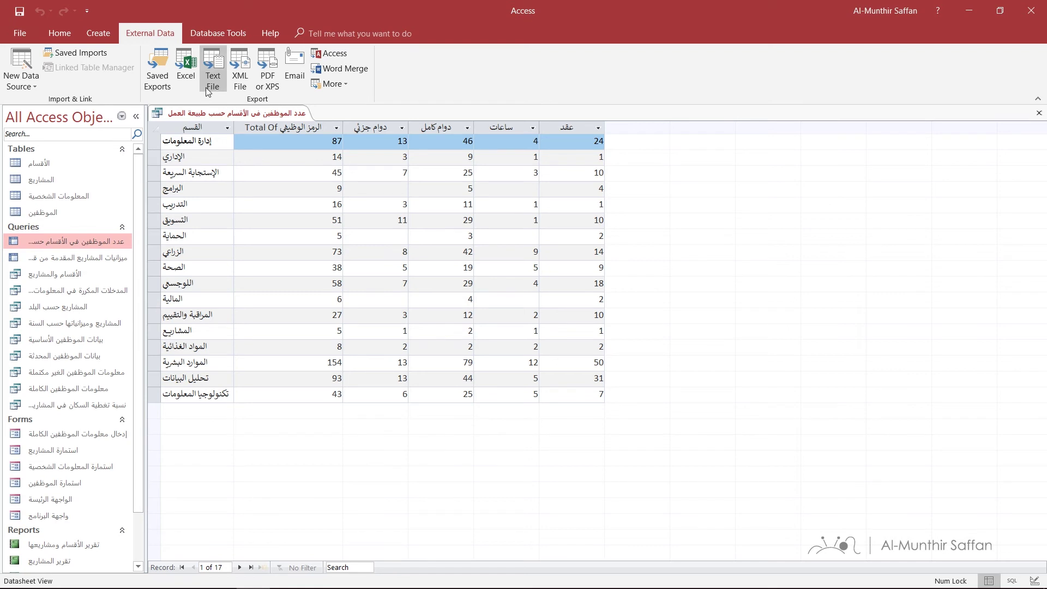
Publish the query as a PDF in Documents, review the opened PDF, and close it without saving the export steps.
left_click(271, 66)
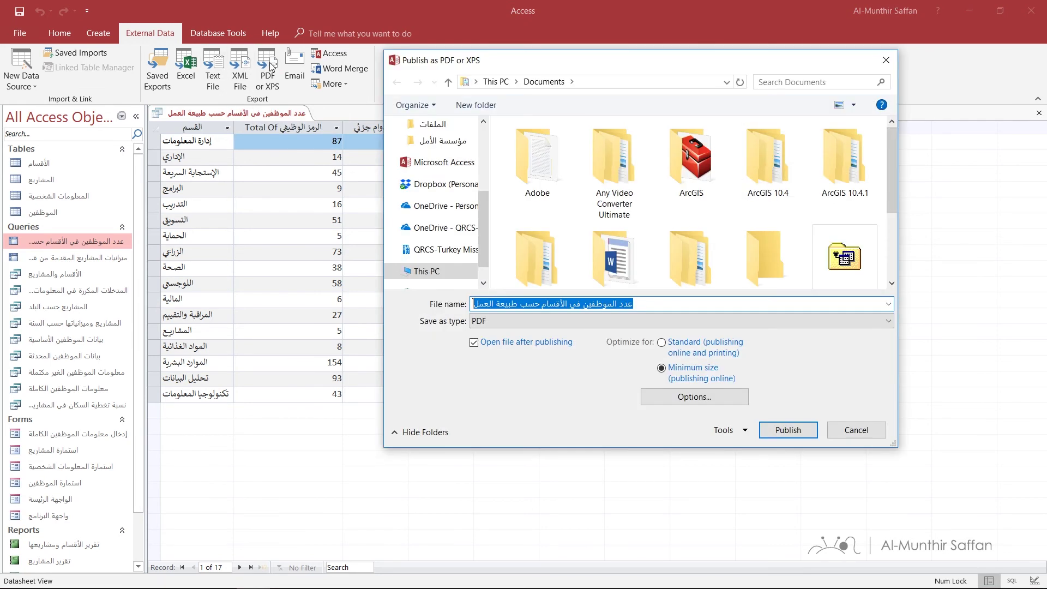
left_click_drag(525, 62, 427, 116)
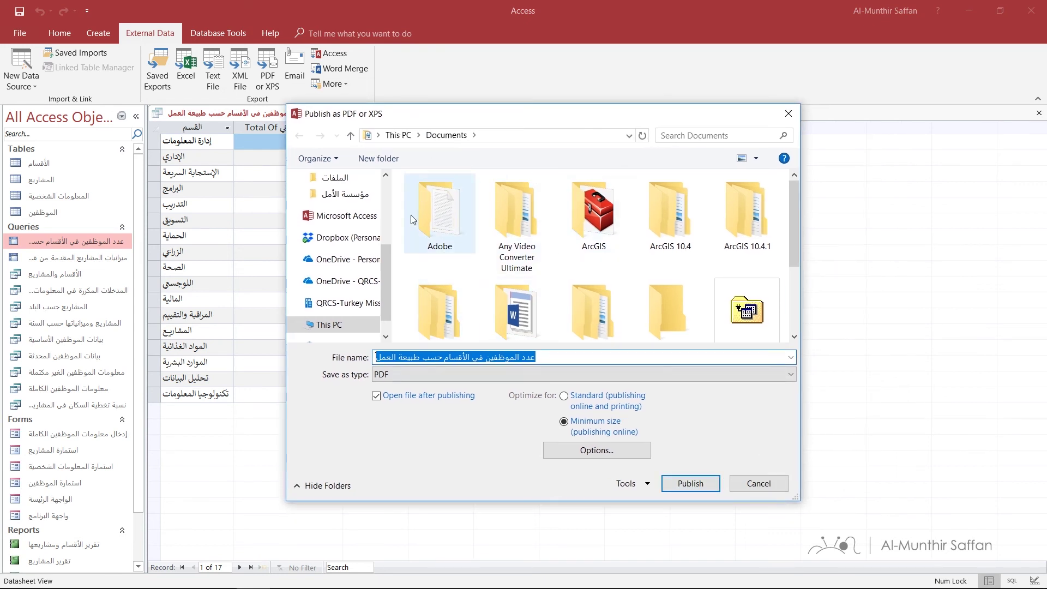
left_click(708, 485)
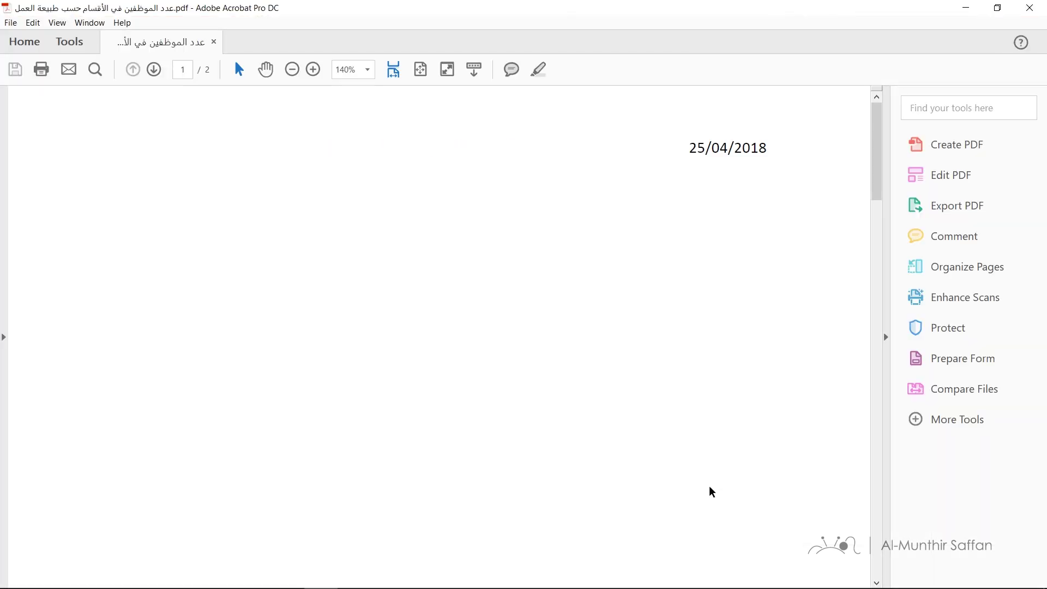
scroll(710, 490, "down", 5)
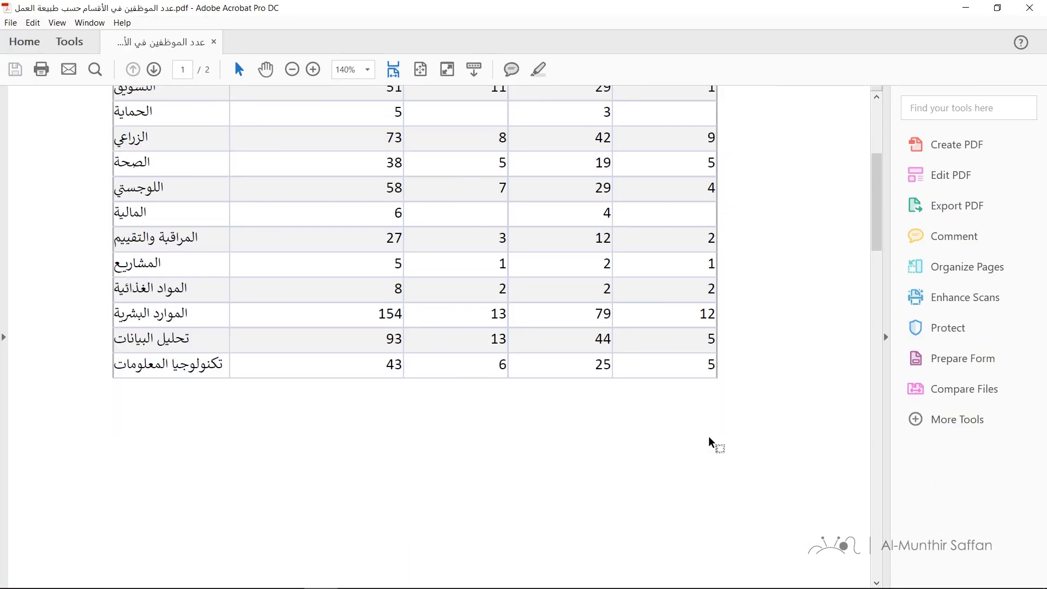
scroll(712, 444, "up", 5)
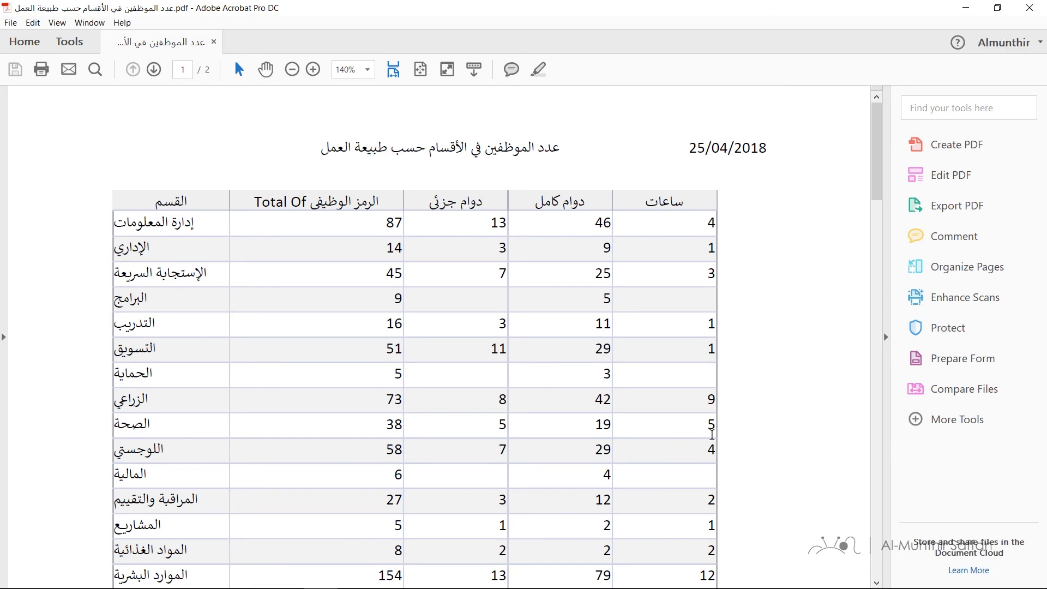
left_click(1030, 7)
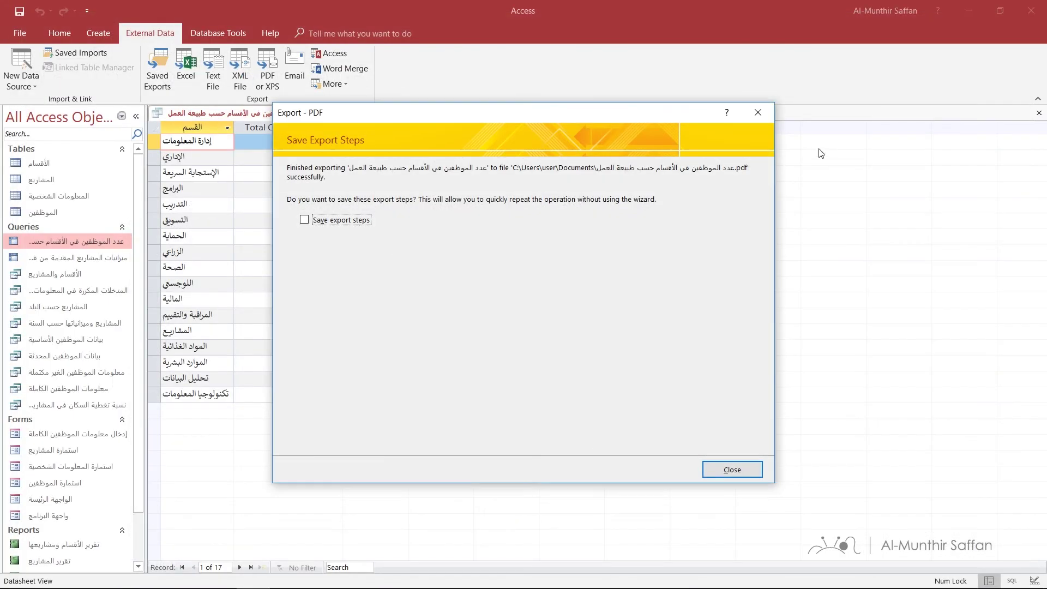
left_click(763, 111)
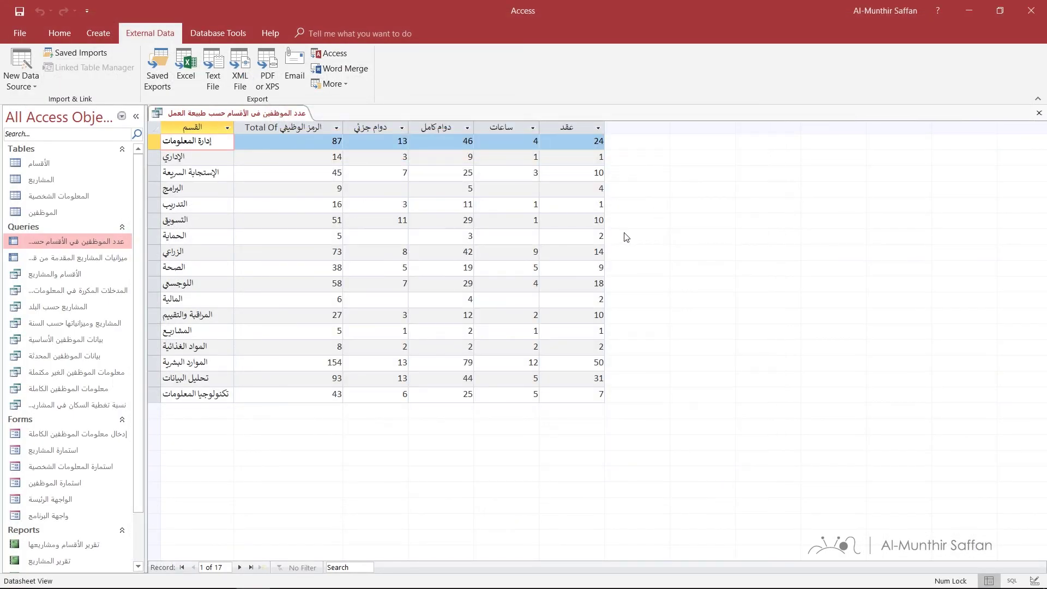